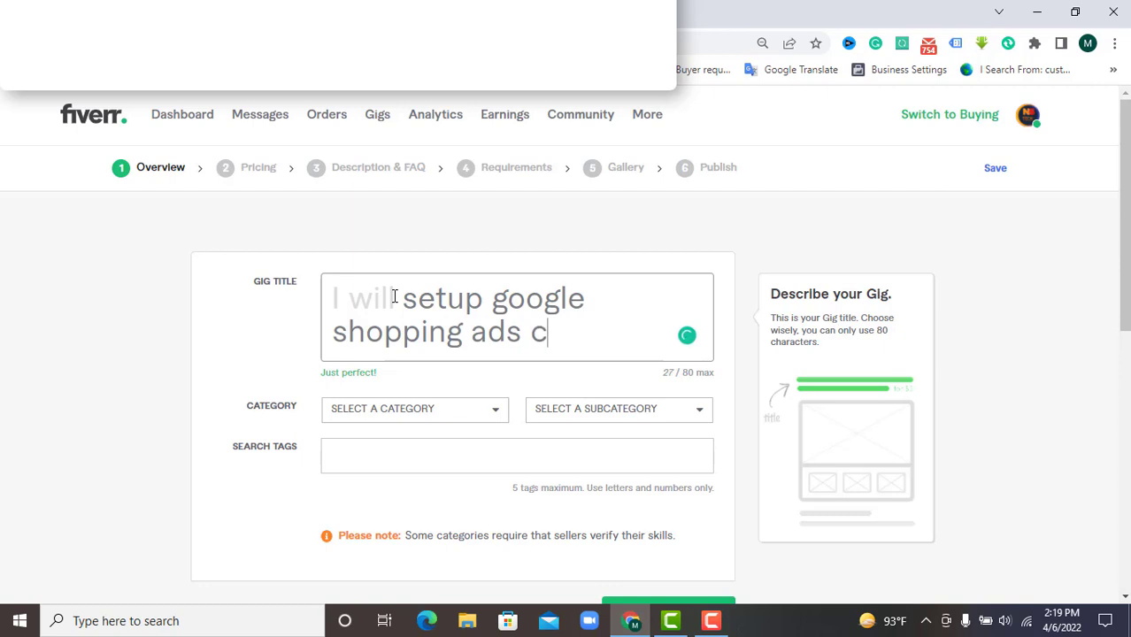
Step: Complete the gig title so that it reads "setup google shopping ads campaign"
{"action": "type", "text": "ampa"}
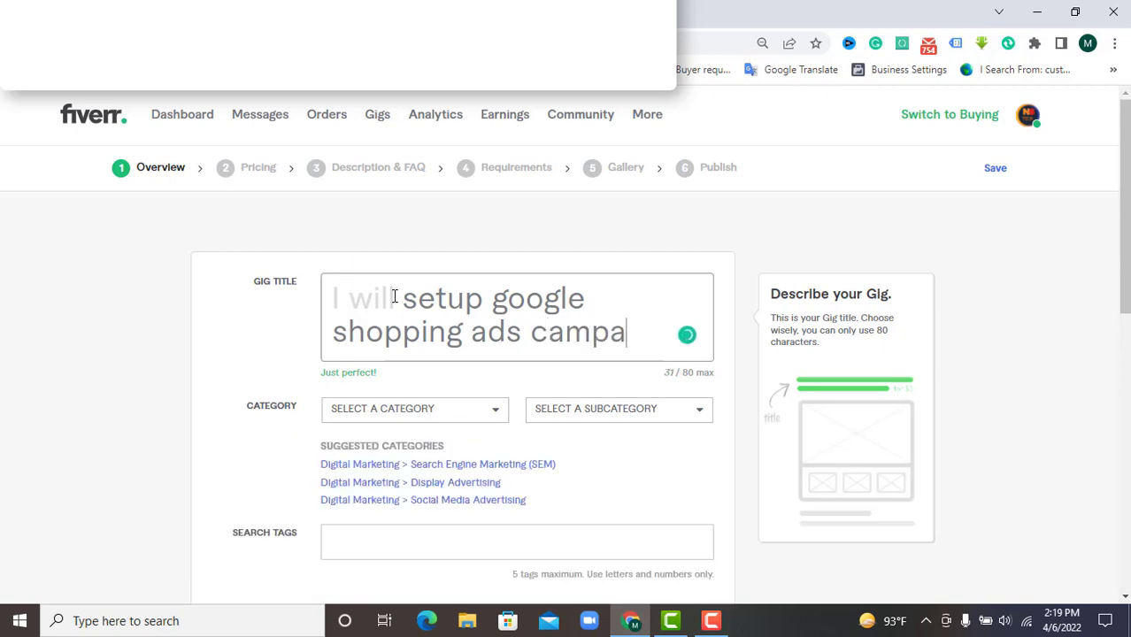
{"action": "type", "text": "ign"}
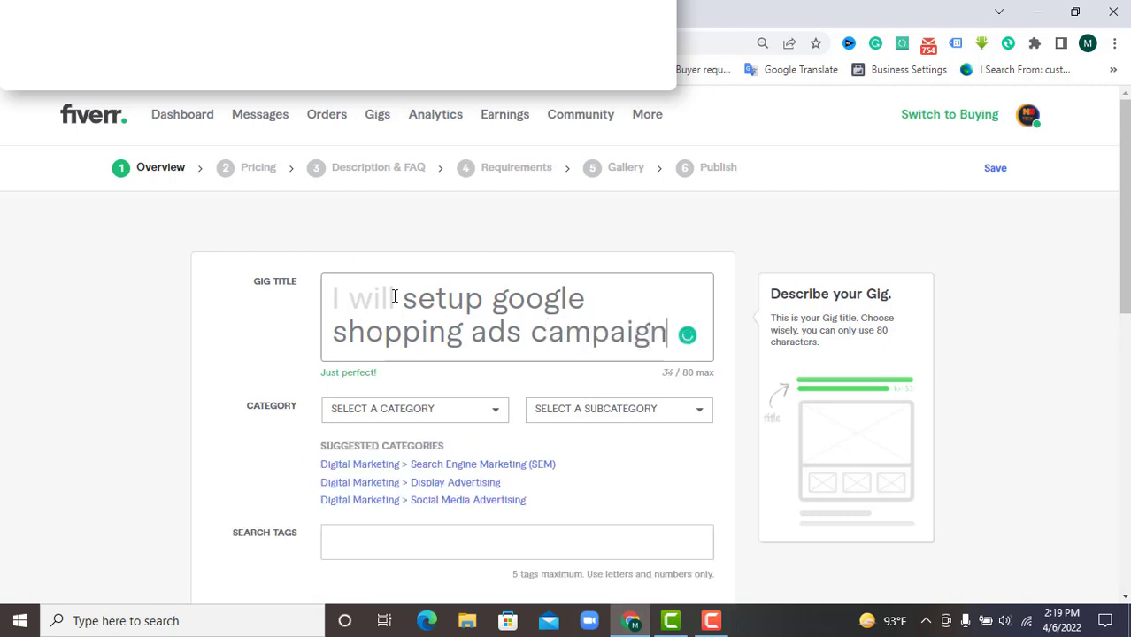
{"action": "left_click", "coordinate": [607, 336]}
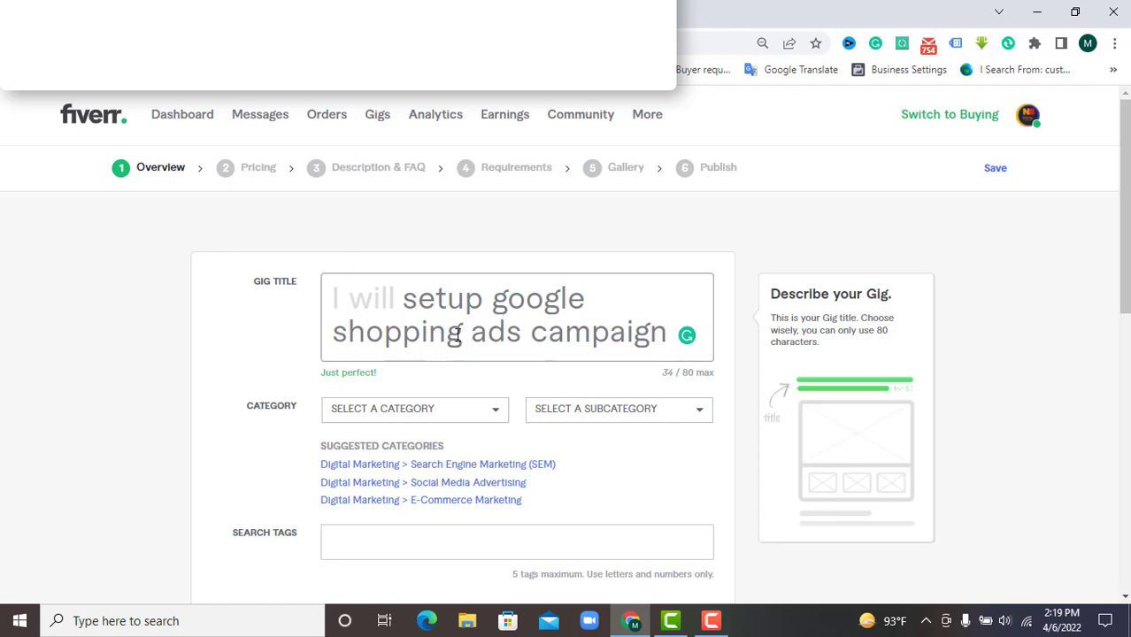
{"action": "double_click", "coordinate": [278, 285]}
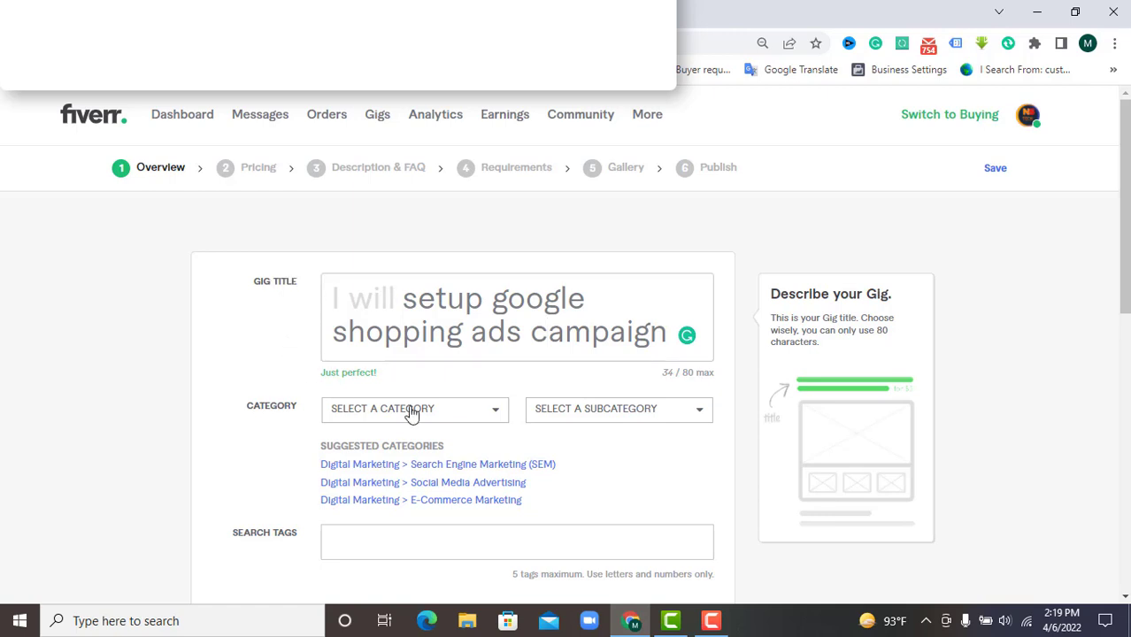
Step: Set the gig category to Digital Marketing with the subcategory Search Engine Marketing (SEM)
{"action": "left_click", "coordinate": [480, 412]}
{"action": "left_click", "coordinate": [382, 456]}
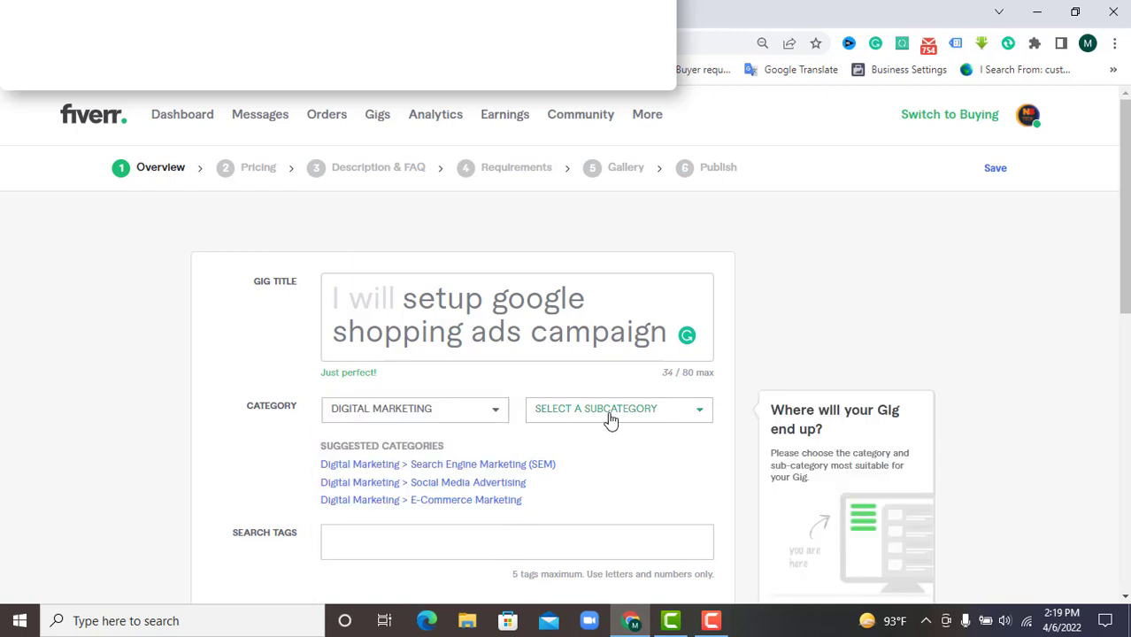
{"action": "left_click", "coordinate": [609, 416]}
{"action": "scroll", "coordinate": [620, 456], "scroll_direction": "down", "scroll_amount": 3}
{"action": "left_click", "coordinate": [654, 476]}
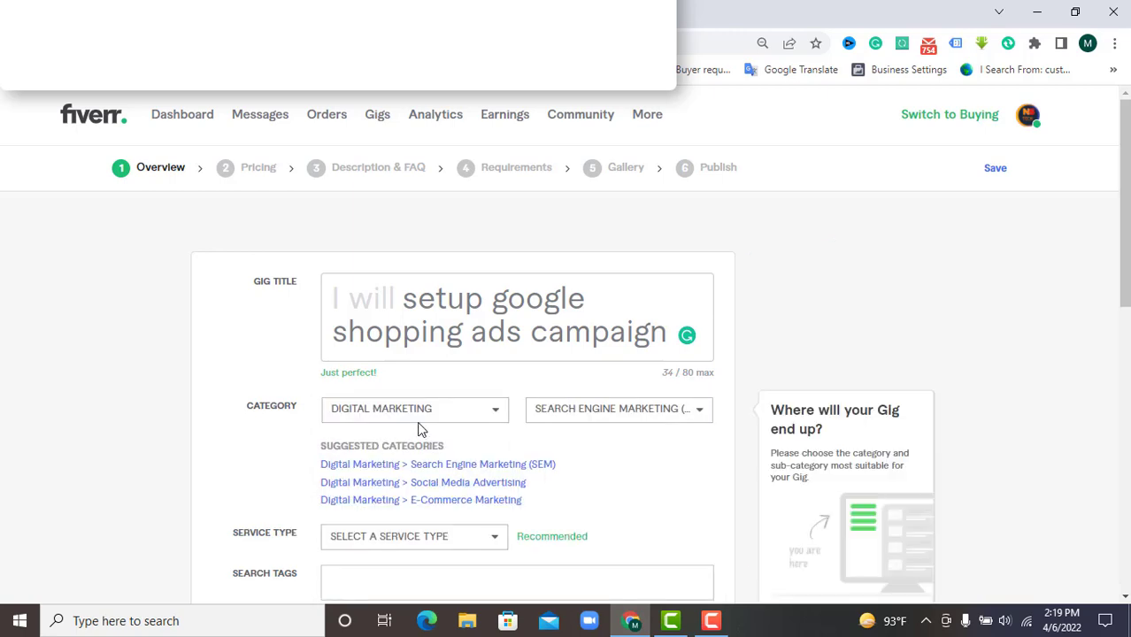
Step: Set the gig's service type to Shopping Ads
{"action": "scroll", "coordinate": [420, 429], "scroll_direction": "down", "scroll_amount": 1}
{"action": "left_click", "coordinate": [445, 457]}
{"action": "scroll", "coordinate": [396, 455], "scroll_direction": "down", "scroll_amount": 2}
{"action": "scroll", "coordinate": [396, 455], "scroll_direction": "down", "scroll_amount": 4}
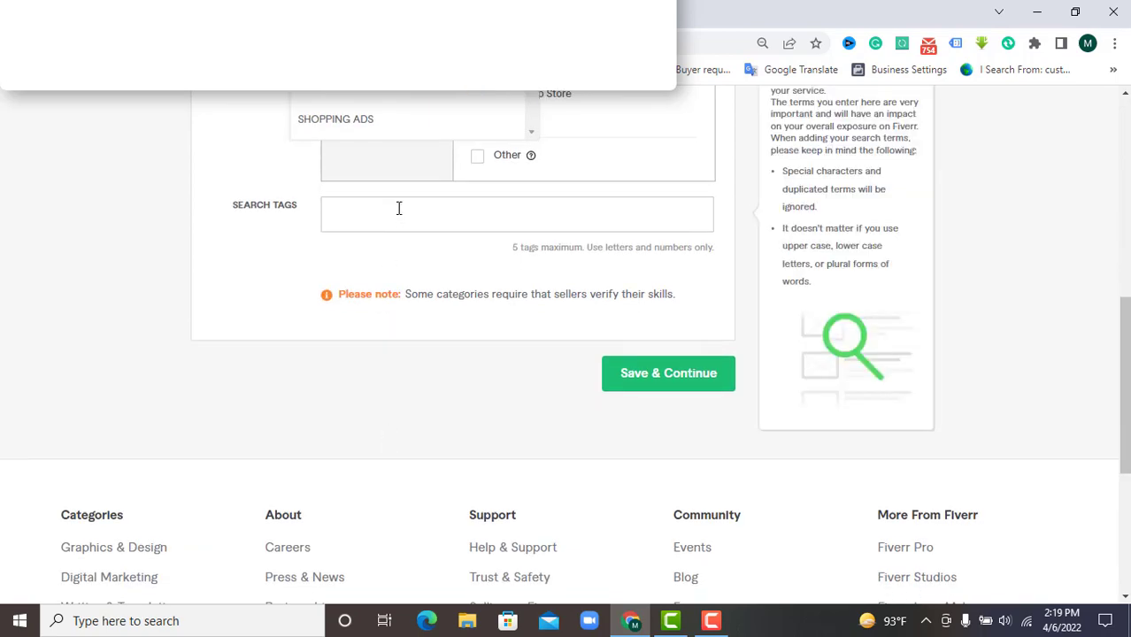
{"action": "scroll", "coordinate": [402, 212], "scroll_direction": "up", "scroll_amount": 1}
{"action": "left_click", "coordinate": [367, 202]}
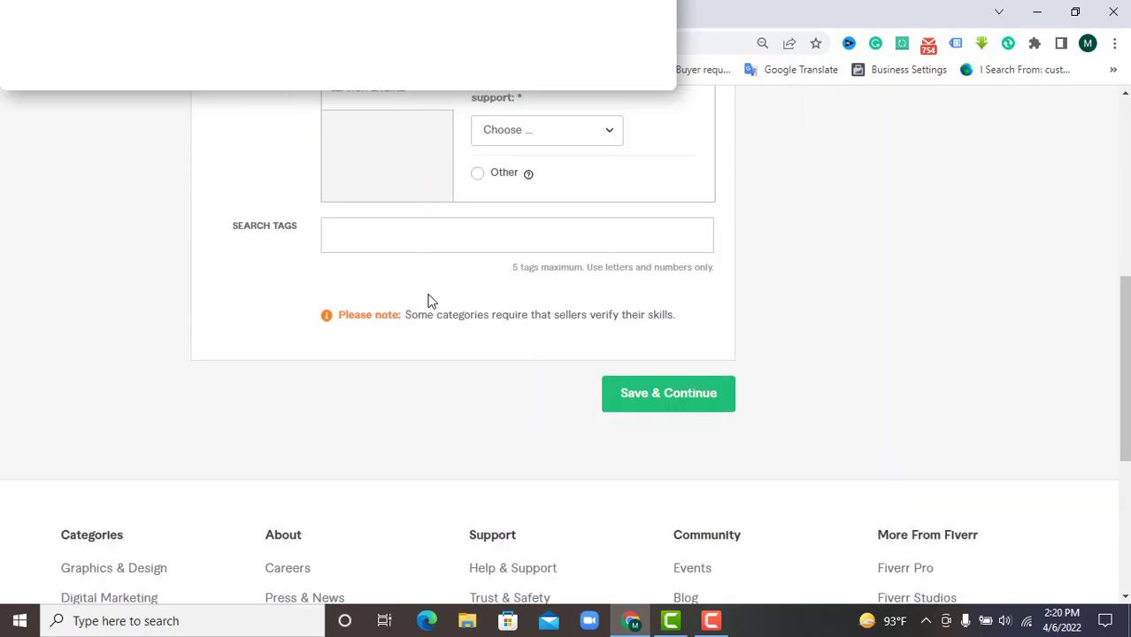
Step: Choose Google as the supported search engine in the gig metadata
{"action": "scroll", "coordinate": [569, 305], "scroll_direction": "up", "scroll_amount": 3}
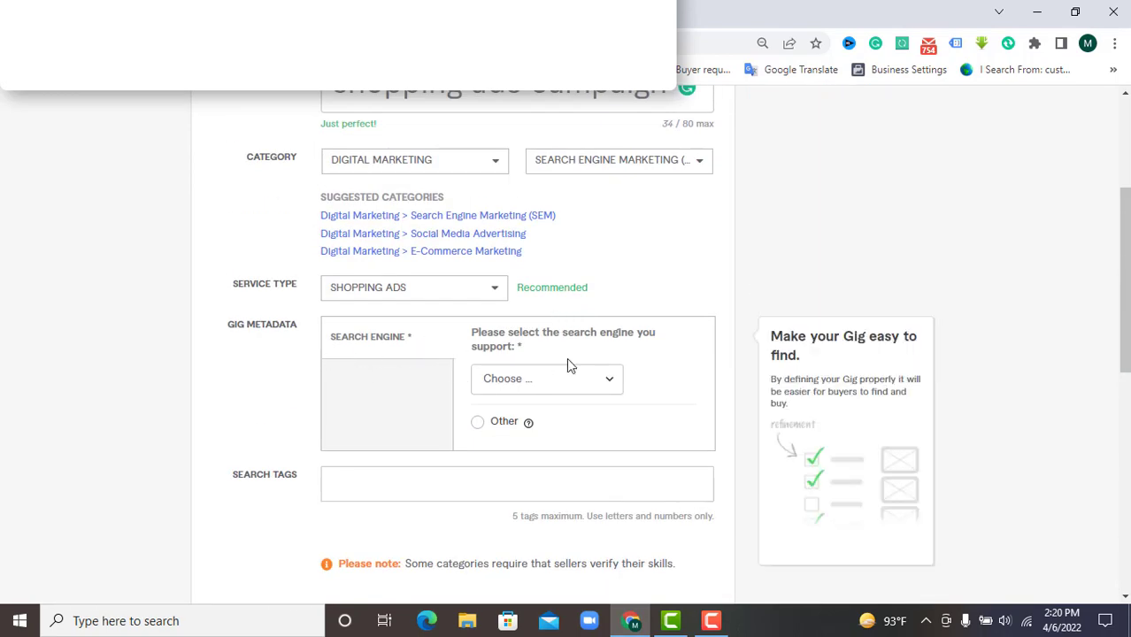
{"action": "left_click", "coordinate": [578, 378]}
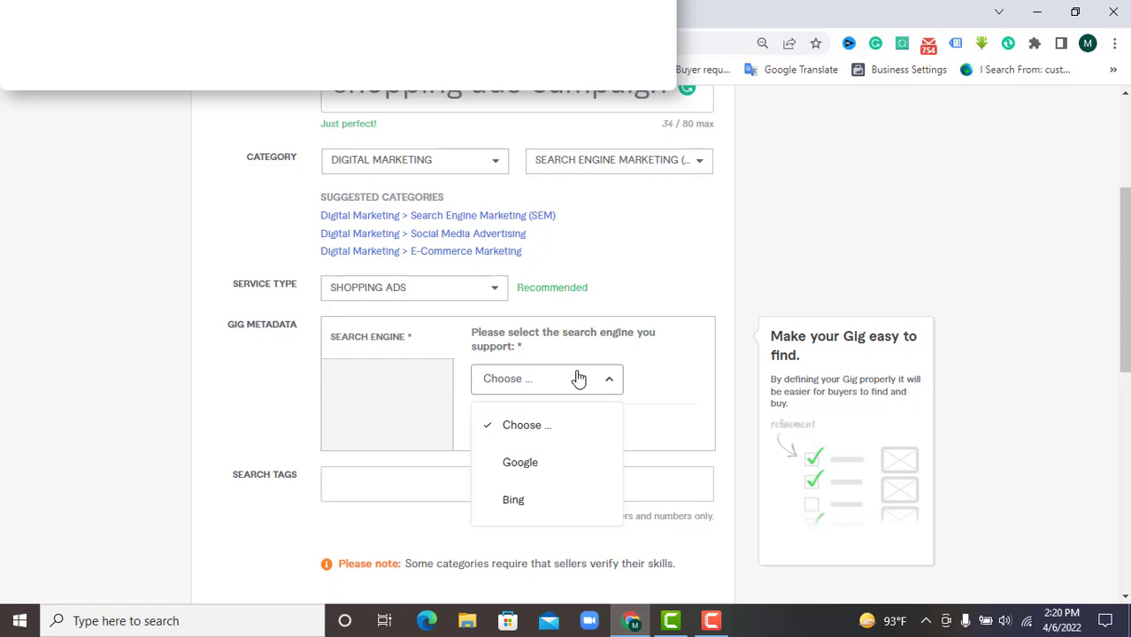
{"action": "left_click", "coordinate": [530, 464]}
Step: Add the search tags "online shopping" and "ads" to the gig
{"action": "scroll", "coordinate": [457, 320], "scroll_direction": "down", "scroll_amount": 4}
{"action": "left_click", "coordinate": [384, 323]}
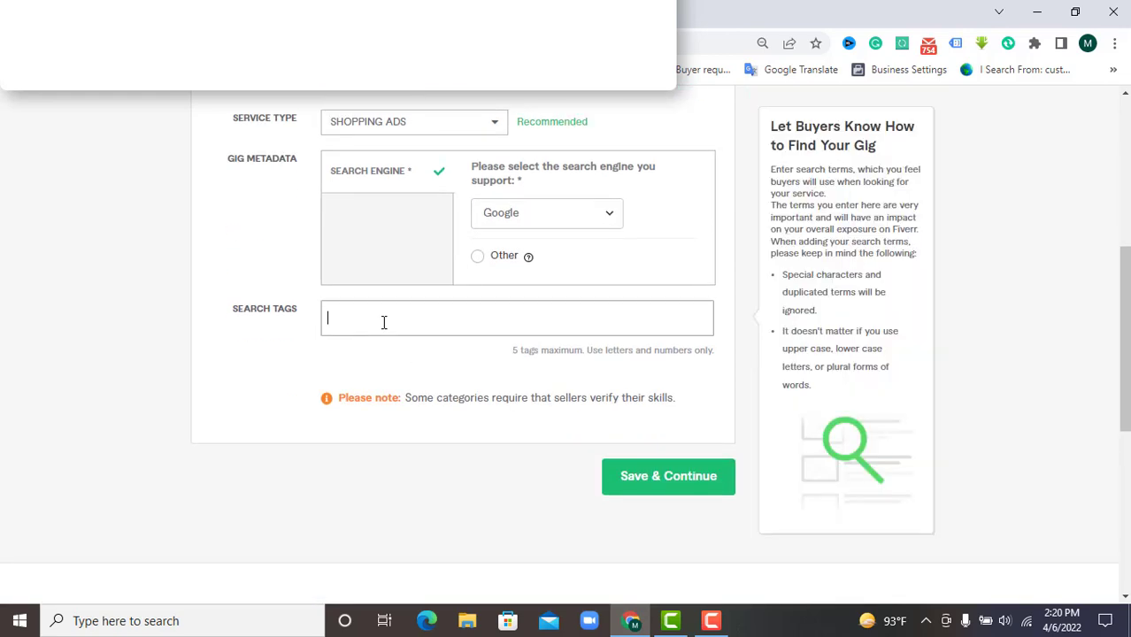
{"action": "type", "text": "shopping"}
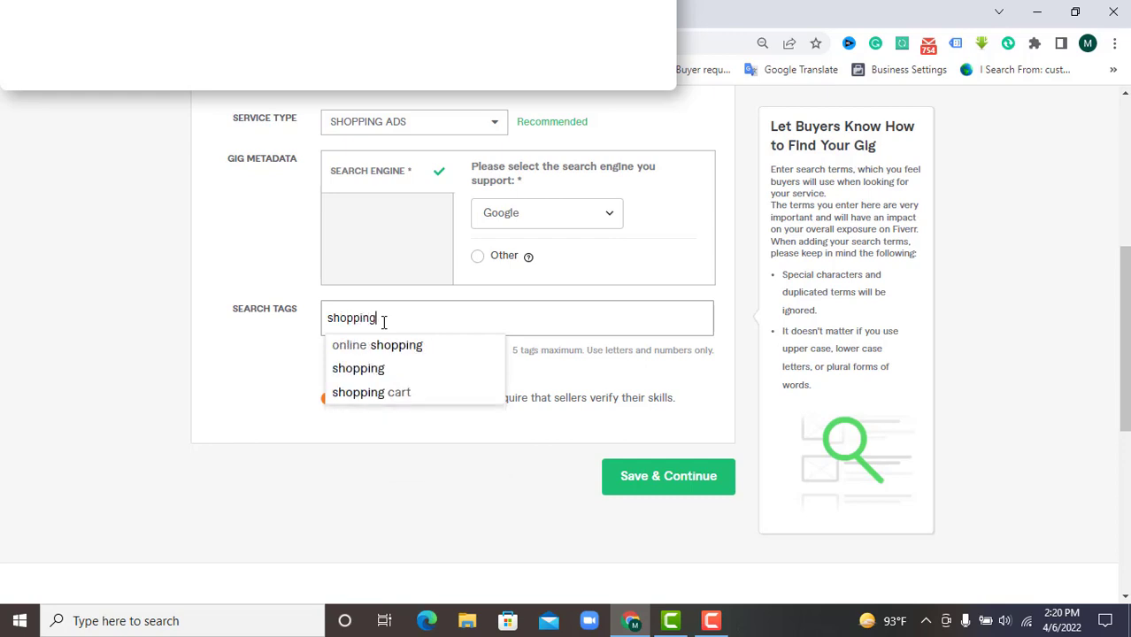
{"action": "left_click", "coordinate": [416, 344]}
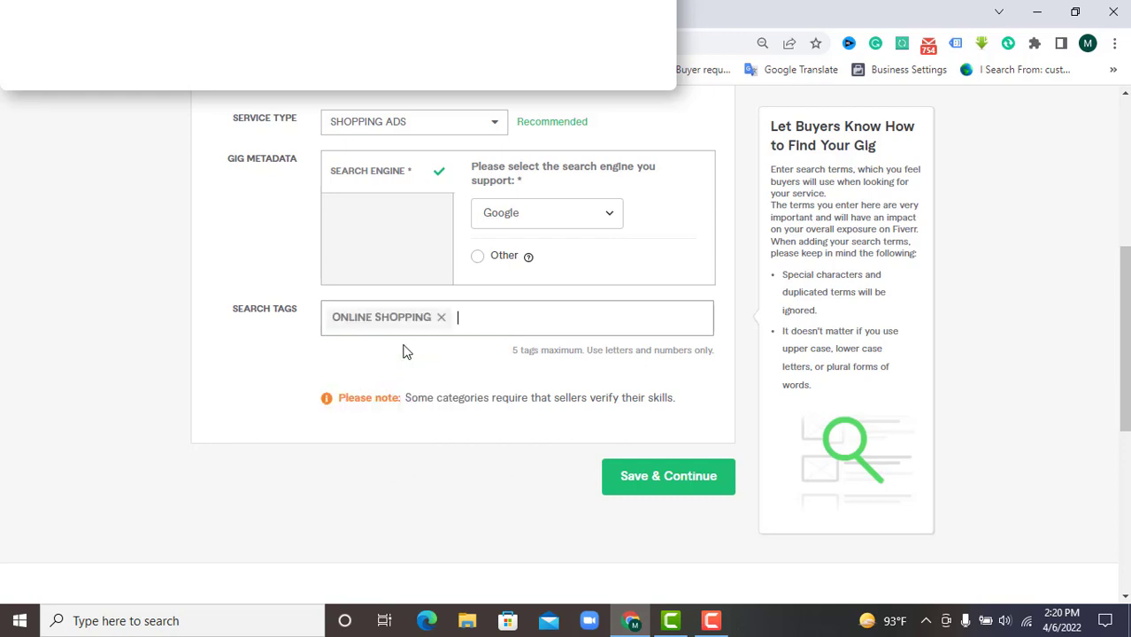
{"action": "type", "text": "ads"}
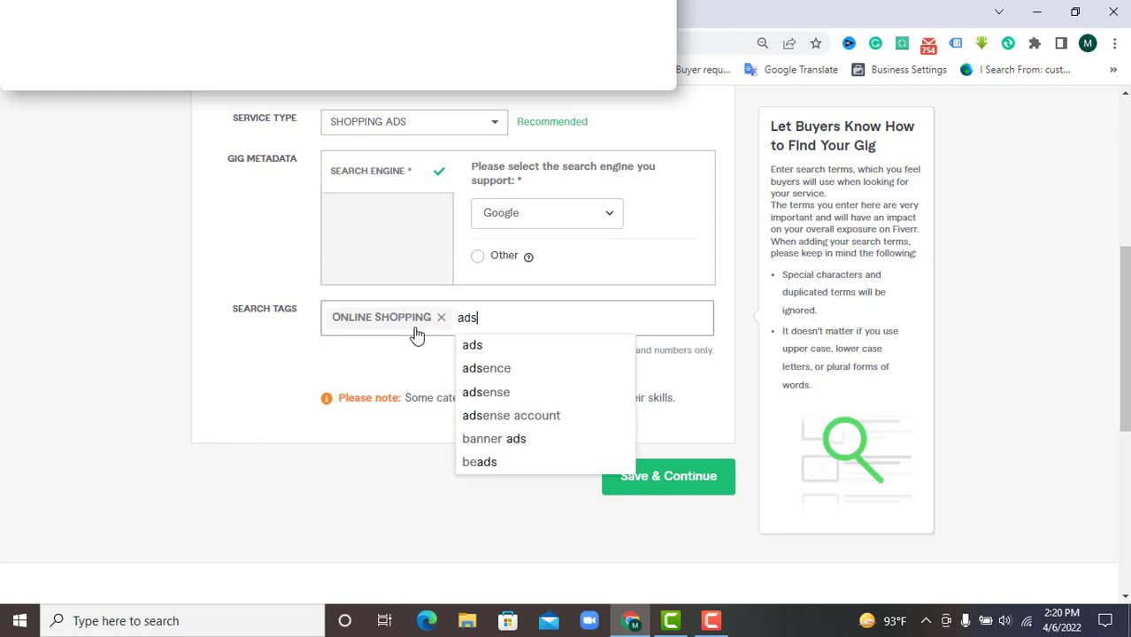
{"action": "key", "text": "Return"}
{"action": "scroll", "coordinate": [434, 328], "scroll_direction": "up", "scroll_amount": 2}
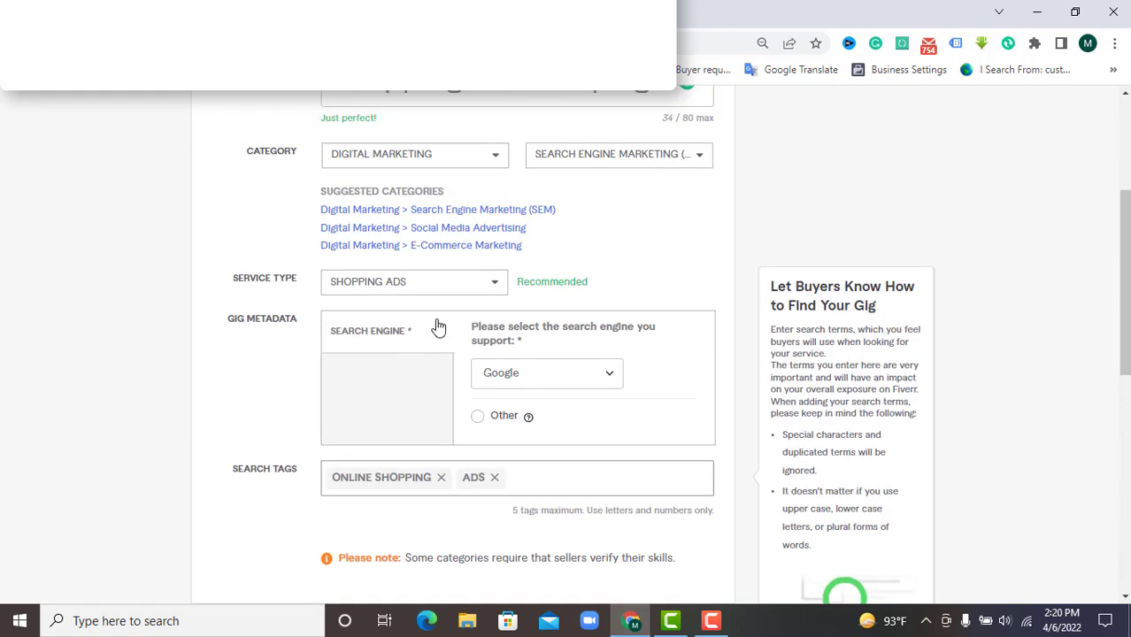
{"action": "scroll", "coordinate": [434, 299], "scroll_direction": "up", "scroll_amount": 2}
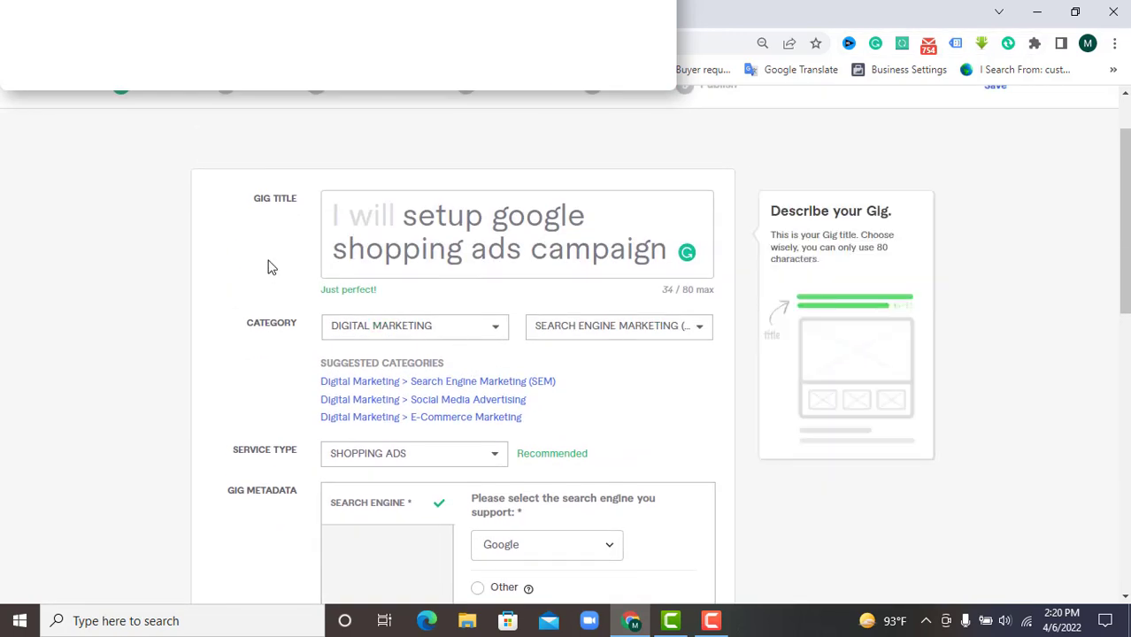
{"action": "triple_click", "coordinate": [486, 235]}
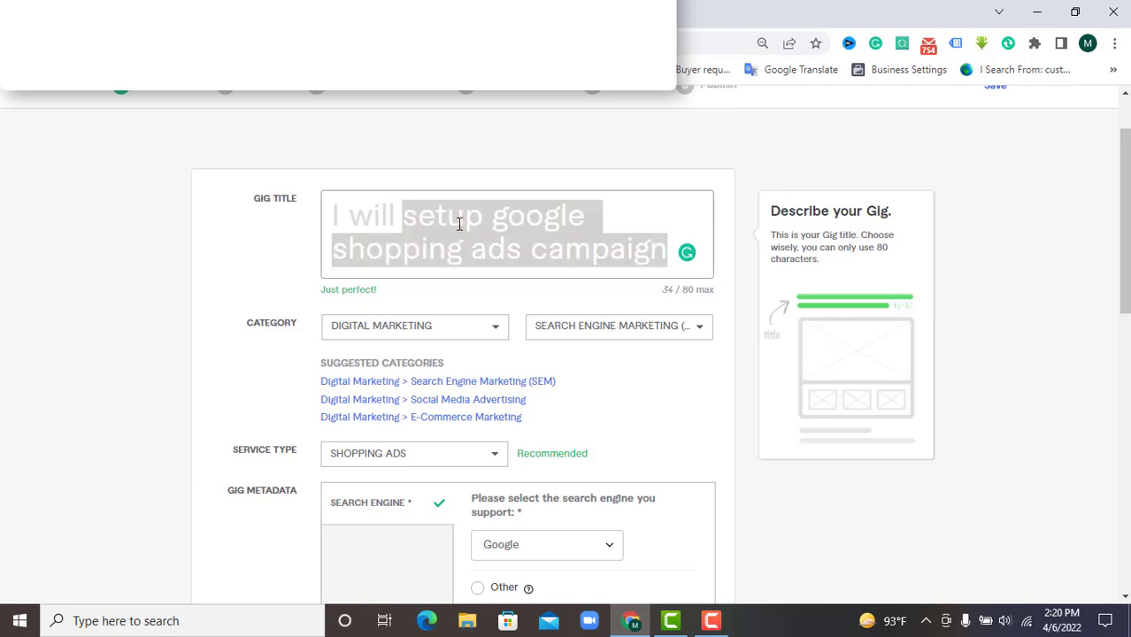
{"action": "left_click", "coordinate": [459, 222]}
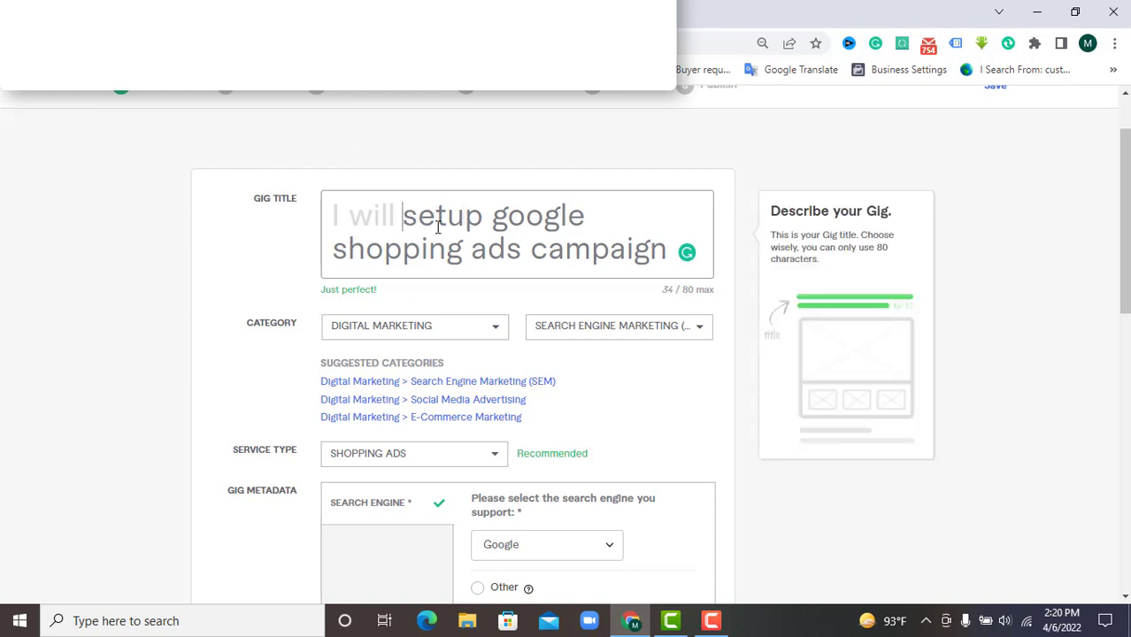
{"action": "left_click_drag", "start_coordinate": [403, 219], "coordinate": [647, 251]}
{"action": "left_click", "coordinate": [647, 251]}
Step: Save the gig overview and continue to the pricing stage
{"action": "scroll", "coordinate": [643, 412], "scroll_direction": "down", "scroll_amount": 4}
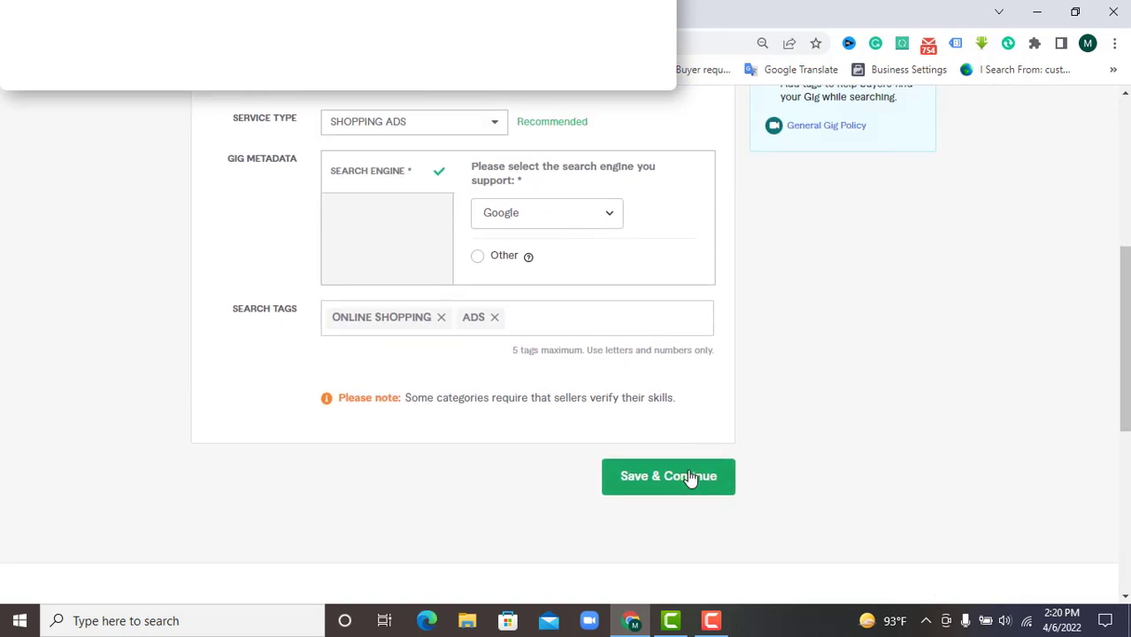
{"action": "left_click", "coordinate": [690, 477]}
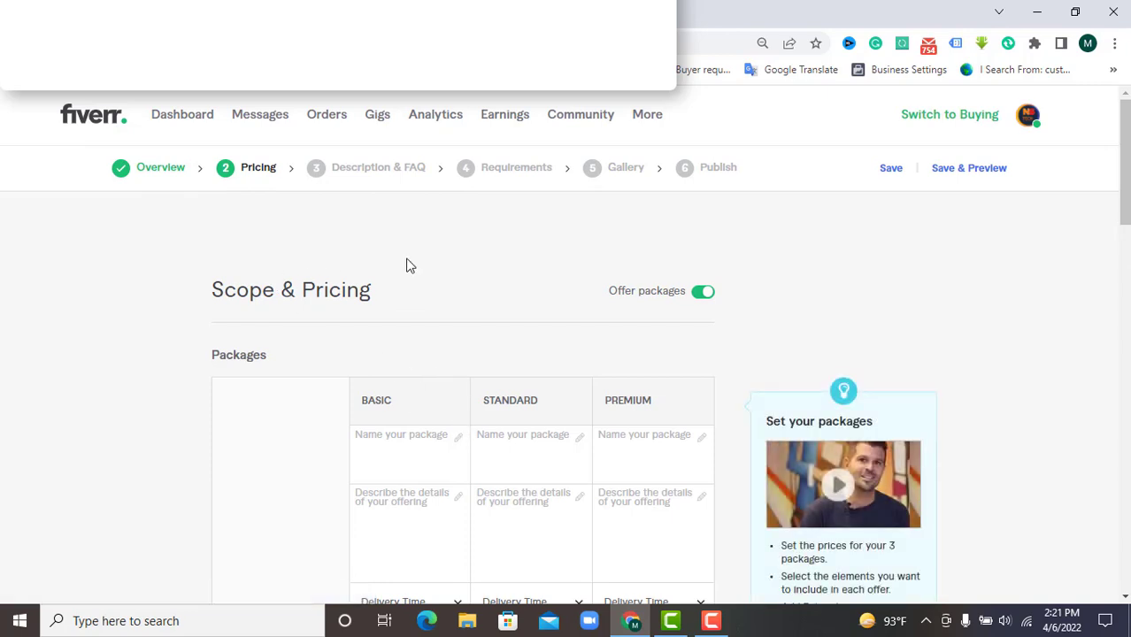
Step: Return to the gig's Overview stage and add an SEO title with Upgrade SEO
{"action": "left_click", "coordinate": [161, 177]}
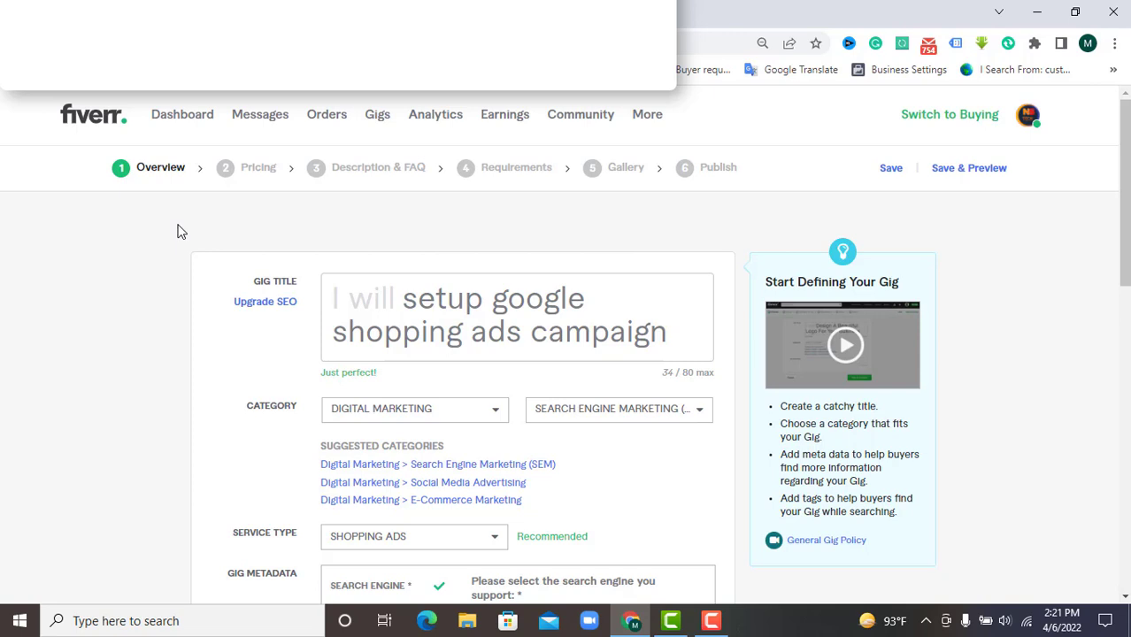
{"action": "left_click", "coordinate": [267, 304]}
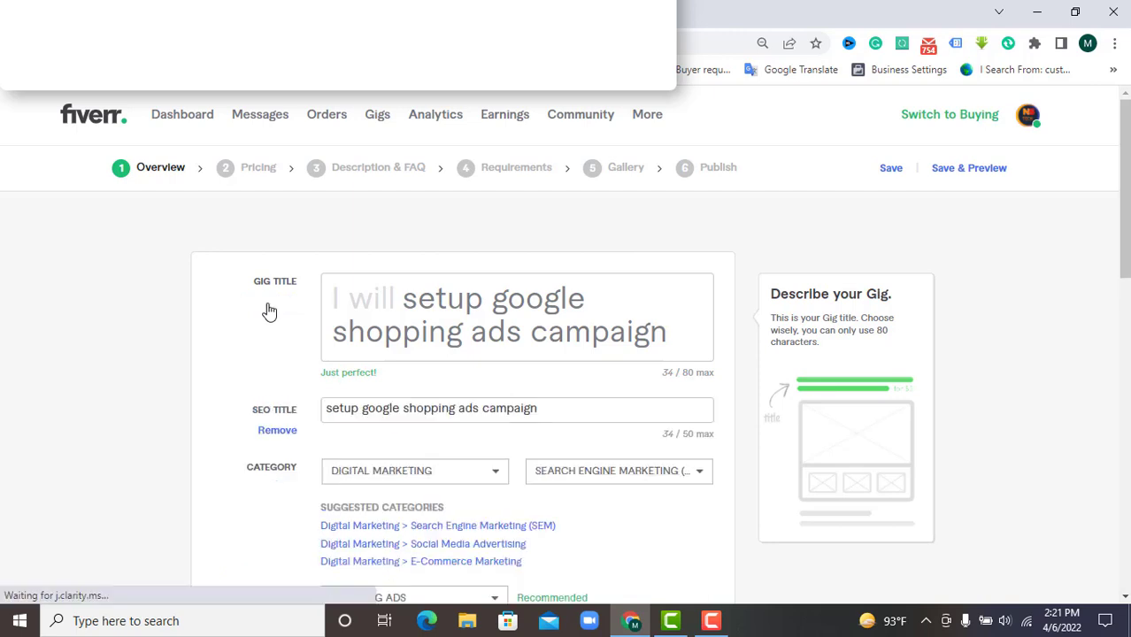
Step: Examine the keywords in the SEO title and compare them with the wording of the gig title
{"action": "left_click", "coordinate": [406, 409]}
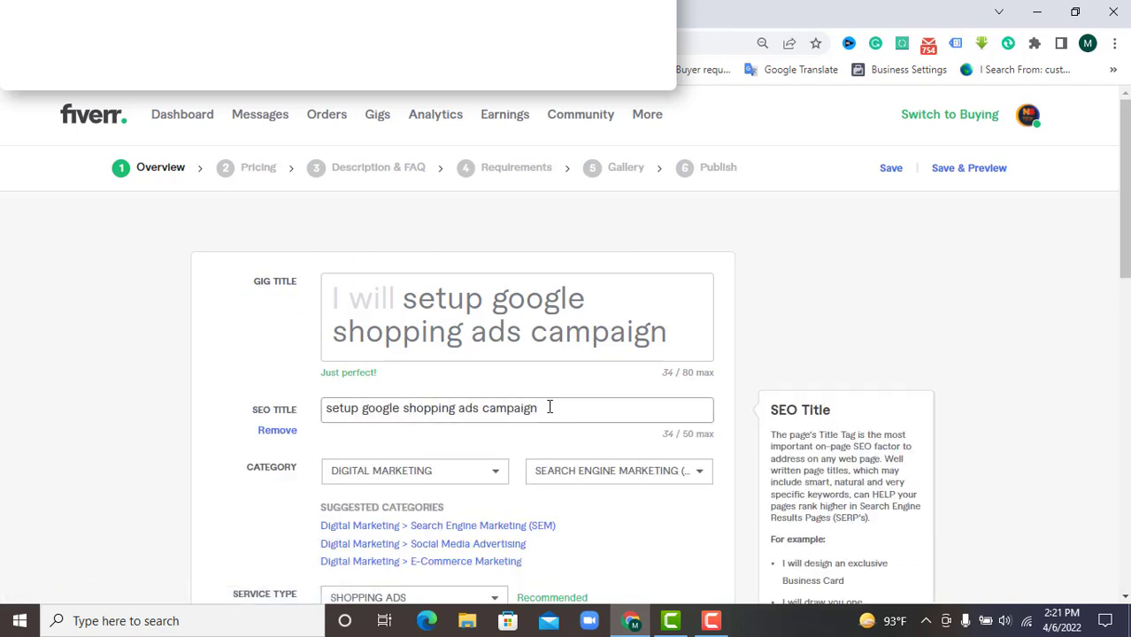
{"action": "left_click_drag", "start_coordinate": [550, 407], "coordinate": [326, 408]}
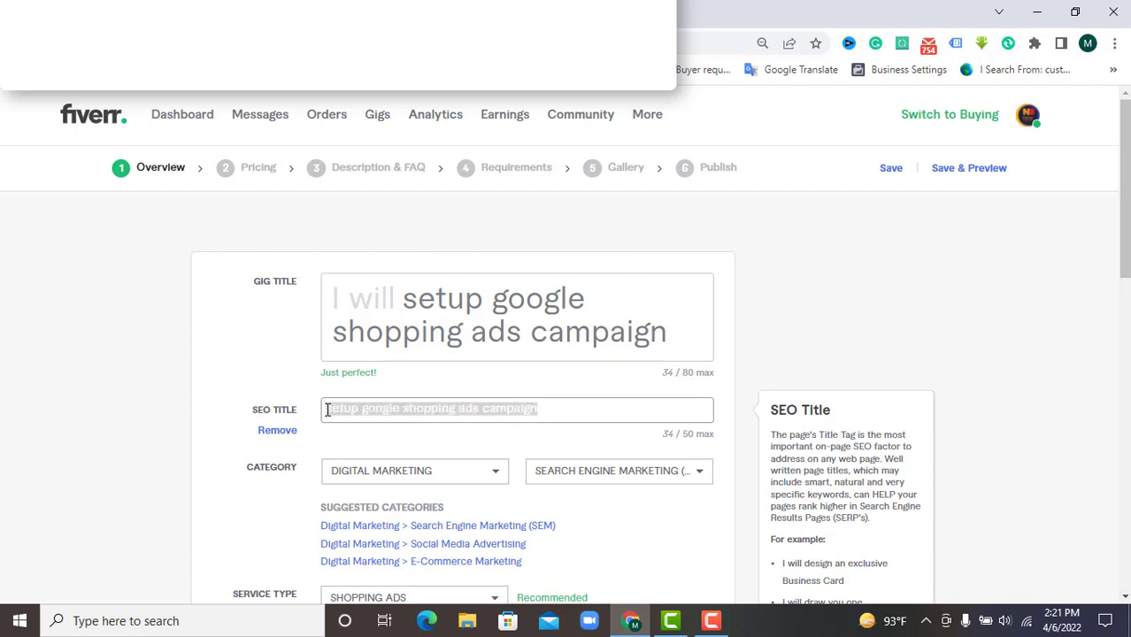
{"action": "left_click", "coordinate": [359, 407]}
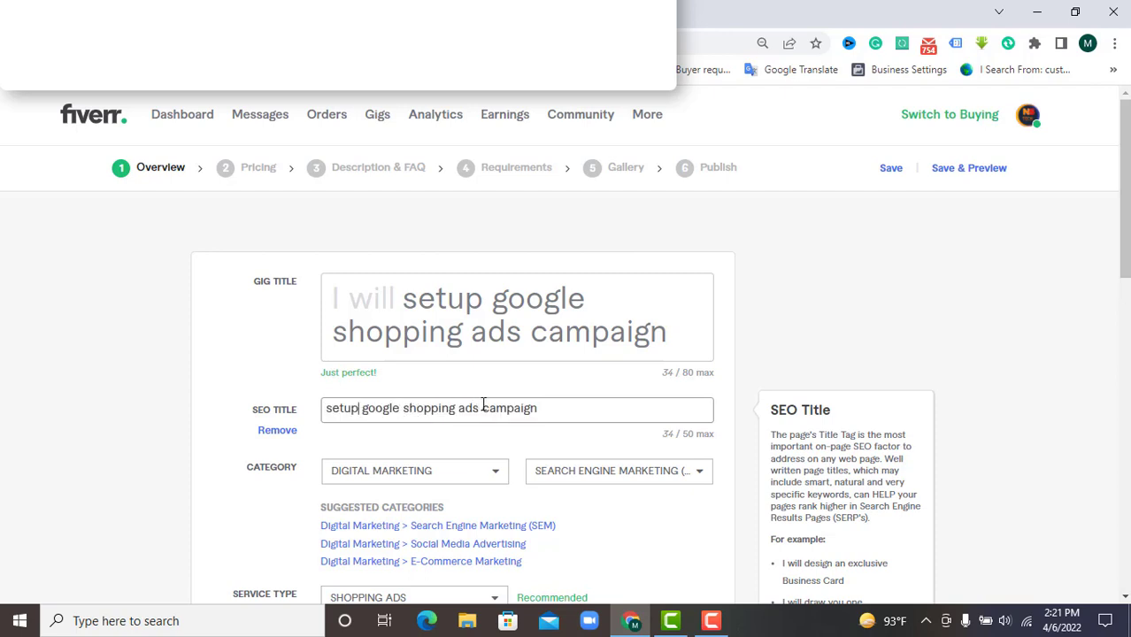
{"action": "left_click_drag", "start_coordinate": [480, 408], "coordinate": [372, 409]}
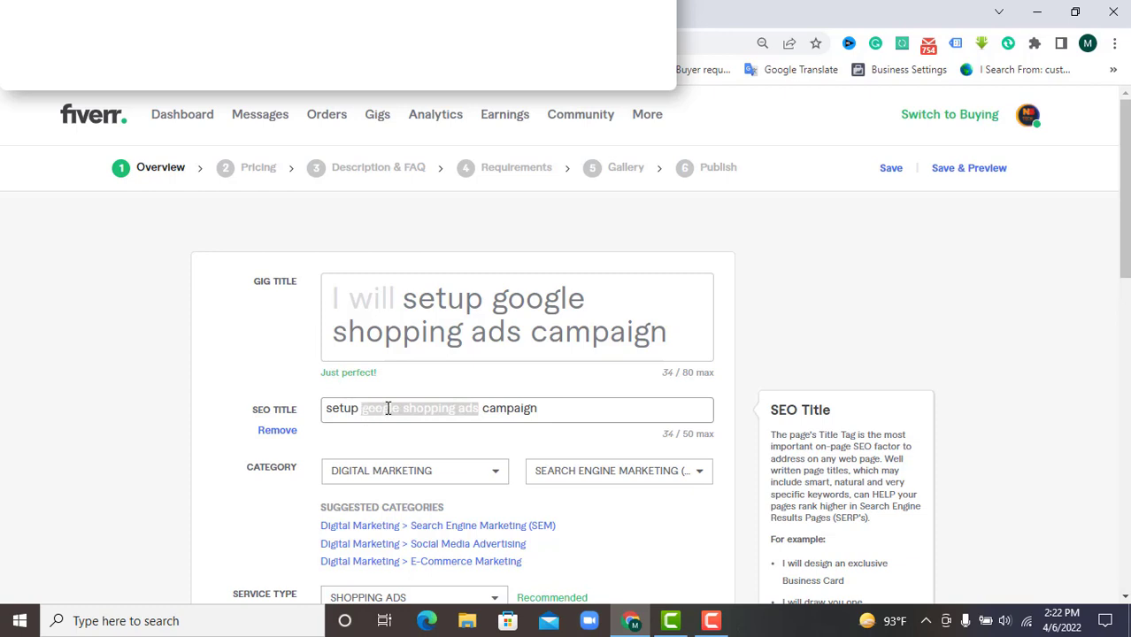
{"action": "left_click", "coordinate": [510, 412]}
{"action": "left_click_drag", "start_coordinate": [542, 407], "coordinate": [364, 407]}
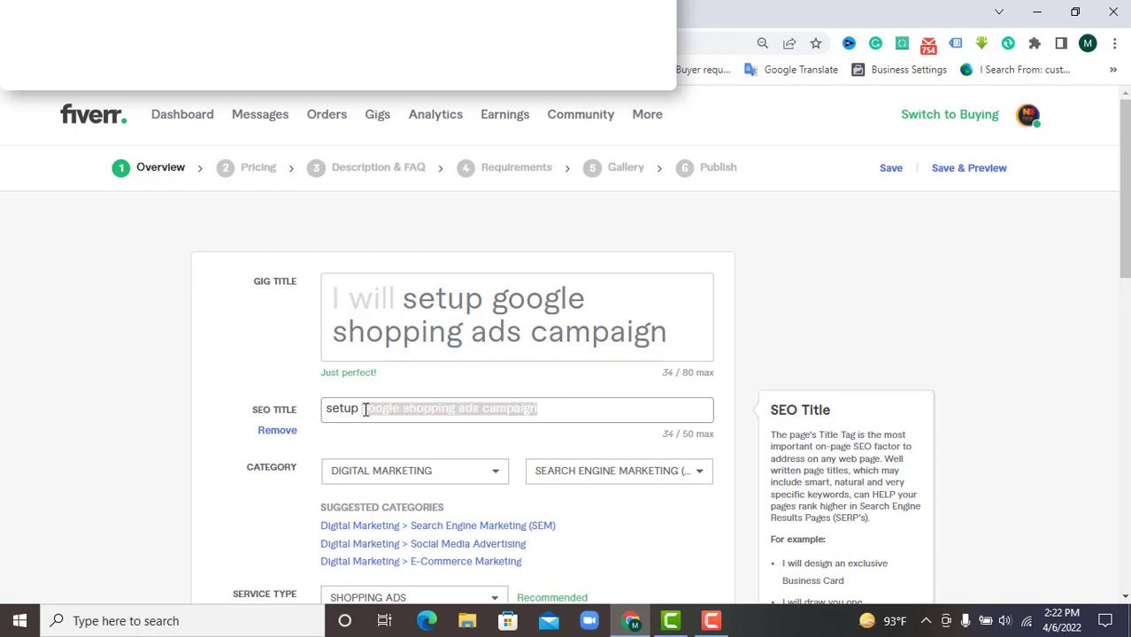
{"action": "left_click", "coordinate": [391, 408]}
{"action": "triple_click", "coordinate": [390, 408]}
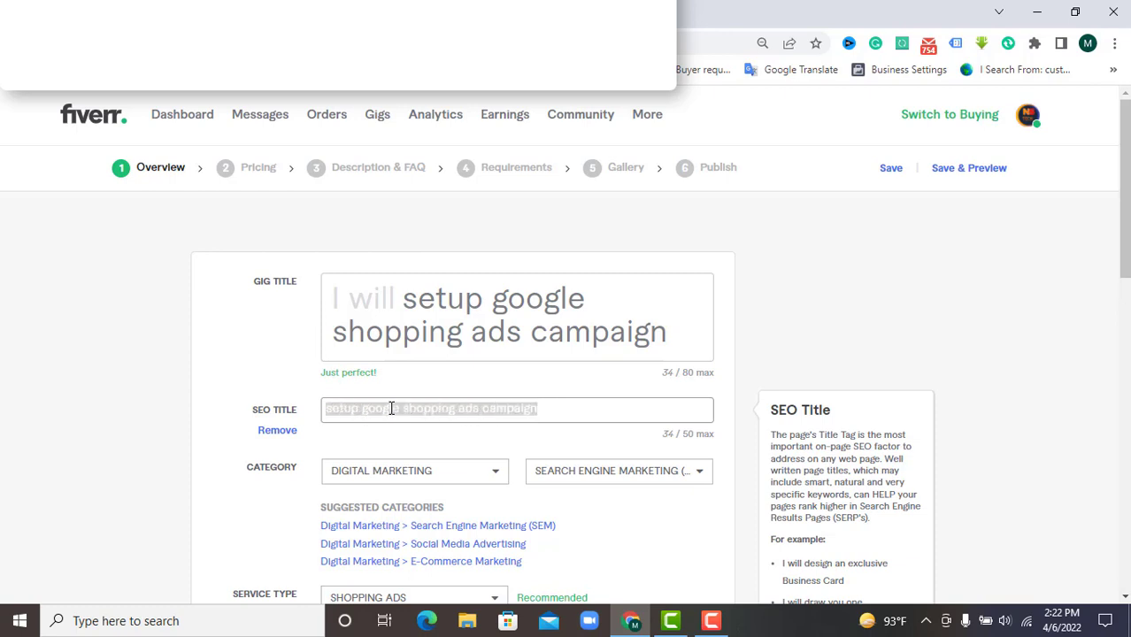
{"action": "left_click", "coordinate": [541, 409]}
{"action": "left_click", "coordinate": [477, 332]}
{"action": "double_click", "coordinate": [480, 336]}
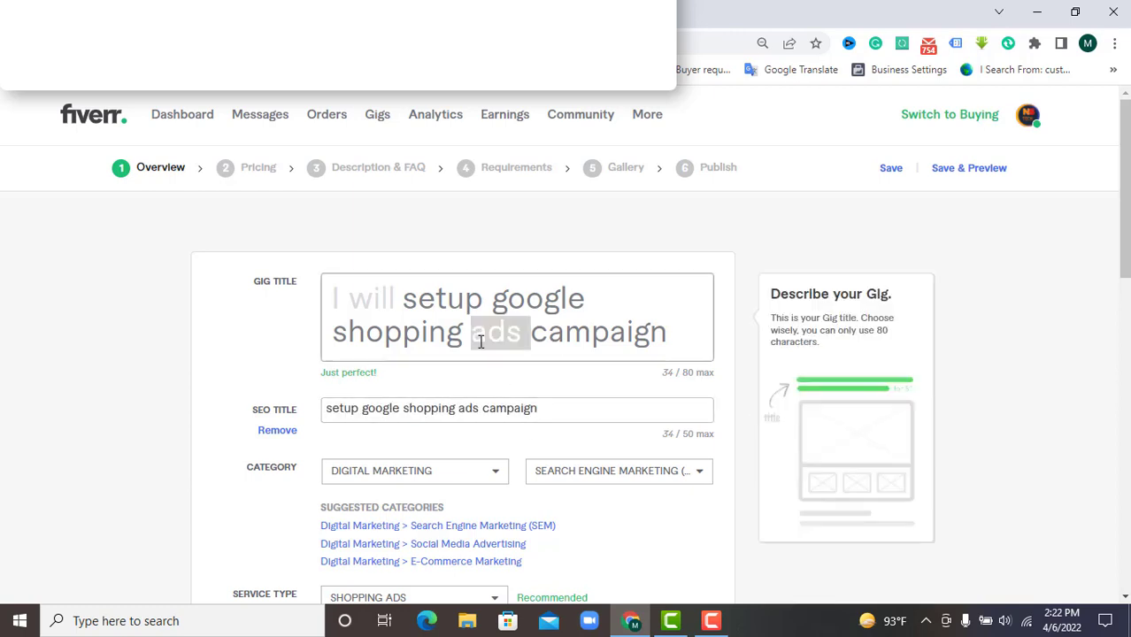
{"action": "left_click", "coordinate": [538, 406]}
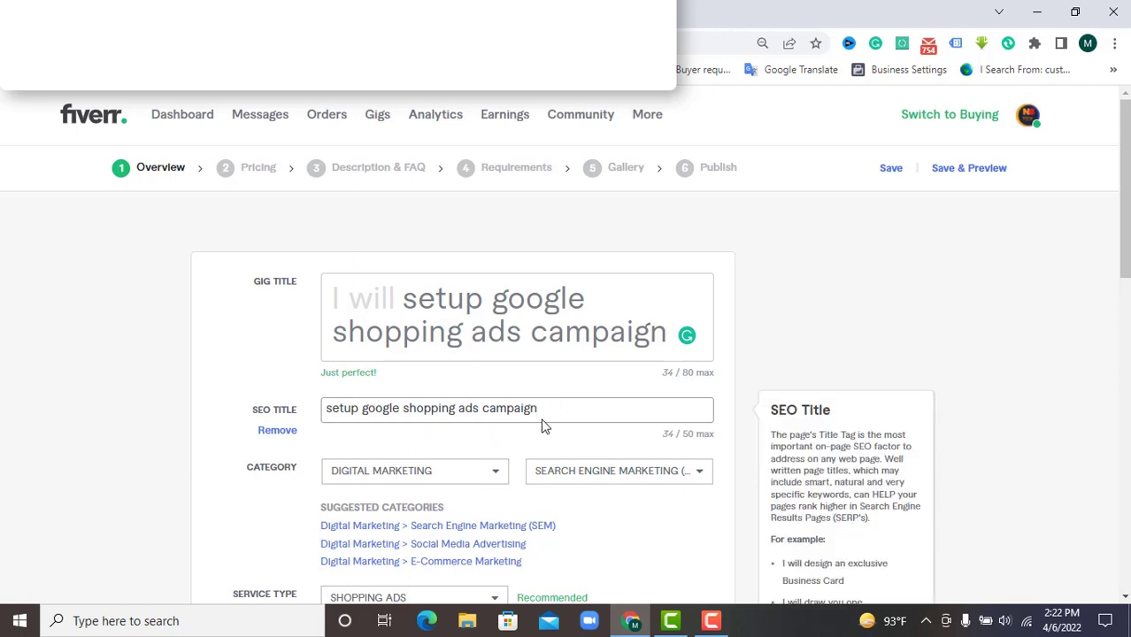
{"action": "left_click_drag", "start_coordinate": [548, 411], "coordinate": [329, 410]}
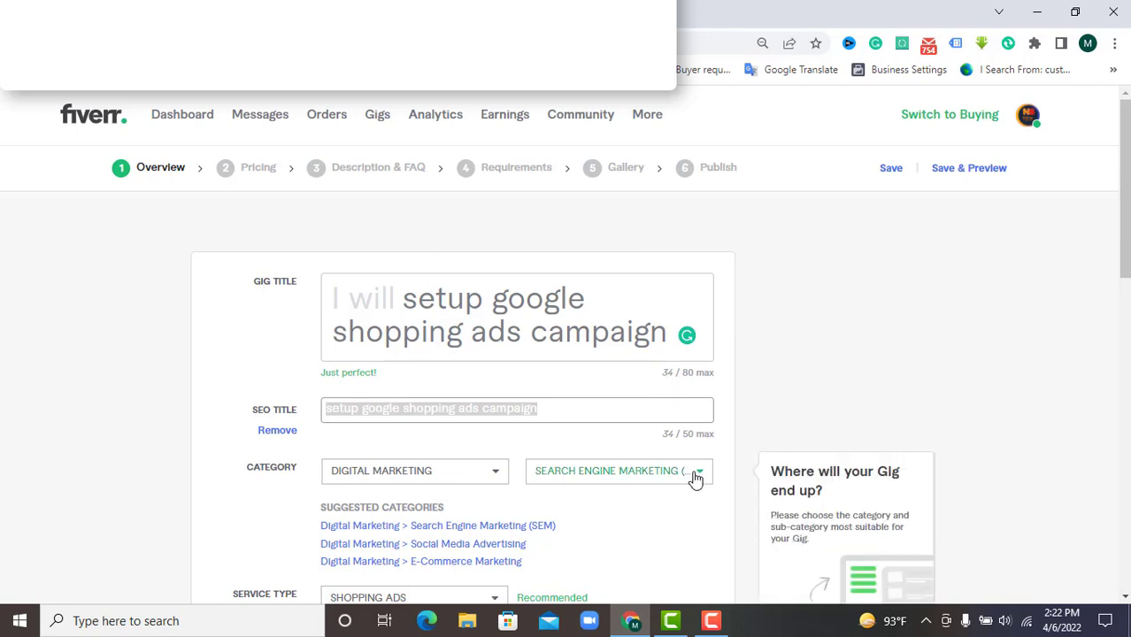
{"action": "mouse_move", "coordinate": [695, 410]}
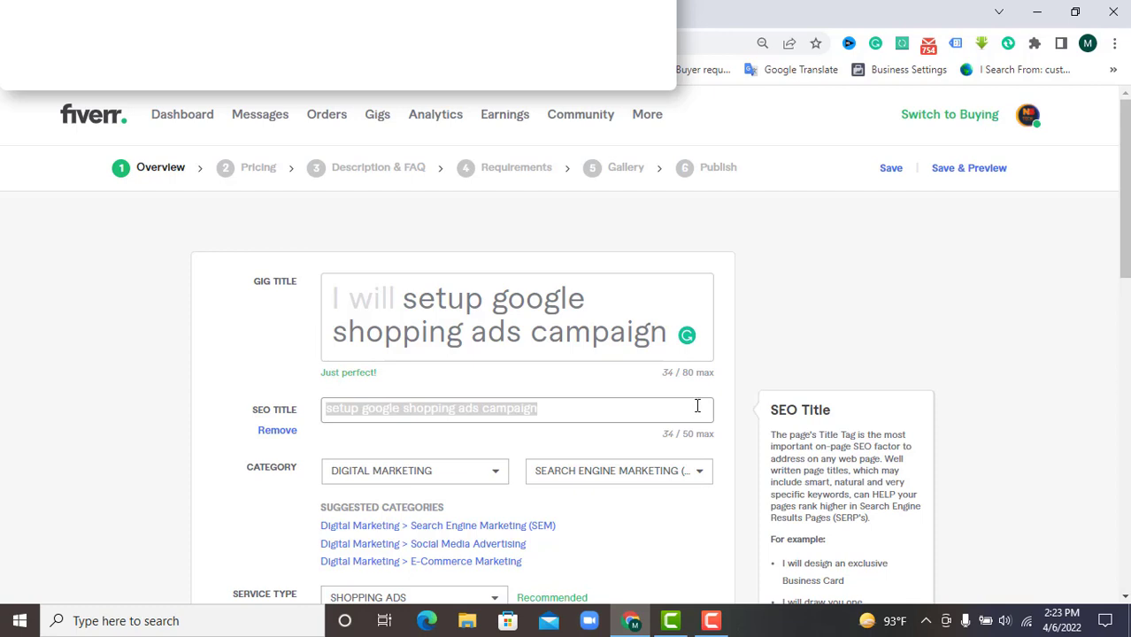
{"action": "left_click", "coordinate": [711, 620]}
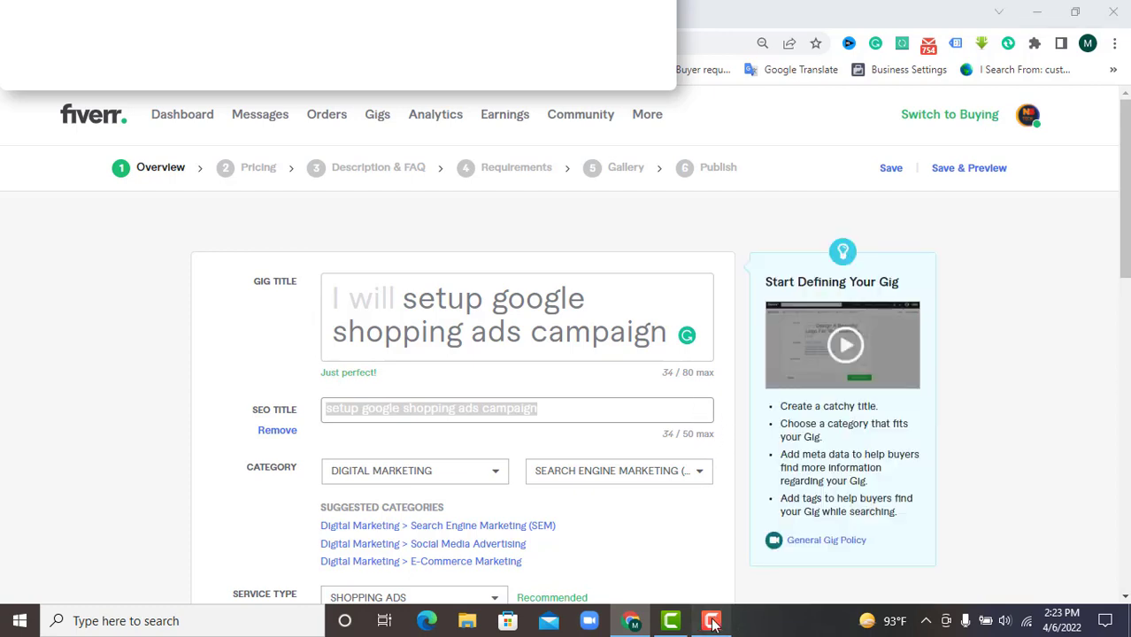